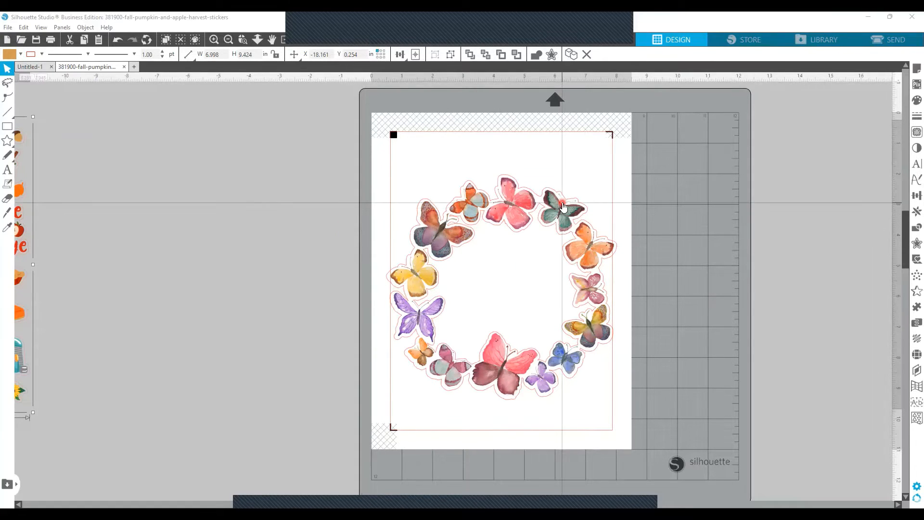
Step: Move the butterfly wreath image off the page into the empty area beside the mat and delete its leftover offset outline
left_click_drag(562, 212, 221, 205)
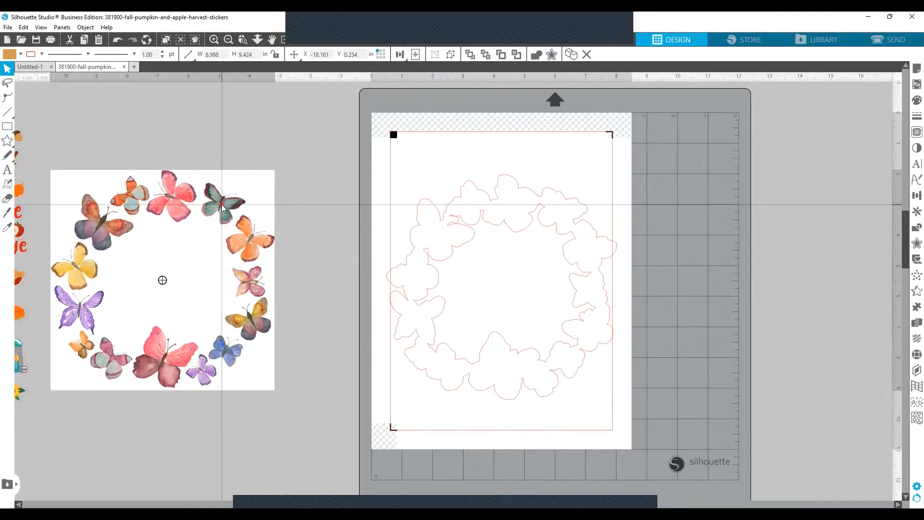
left_click(380, 229)
left_click(468, 227)
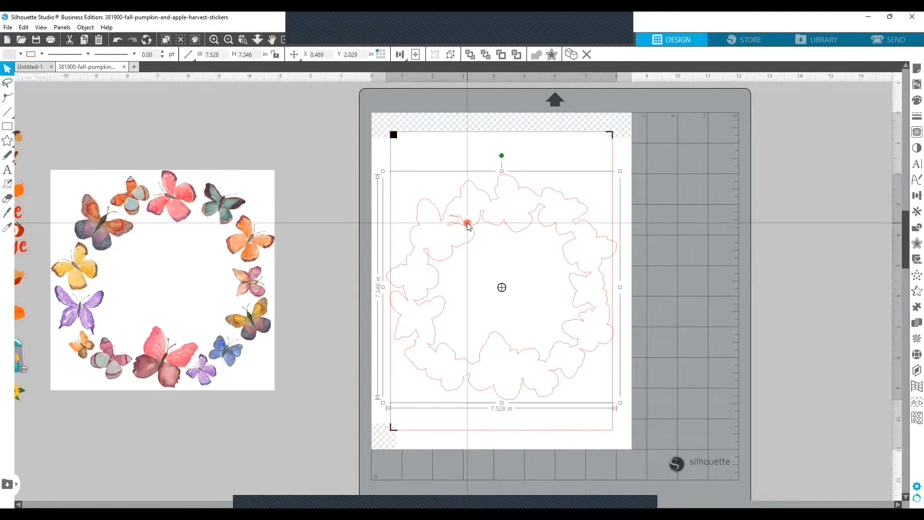
key("Delete")
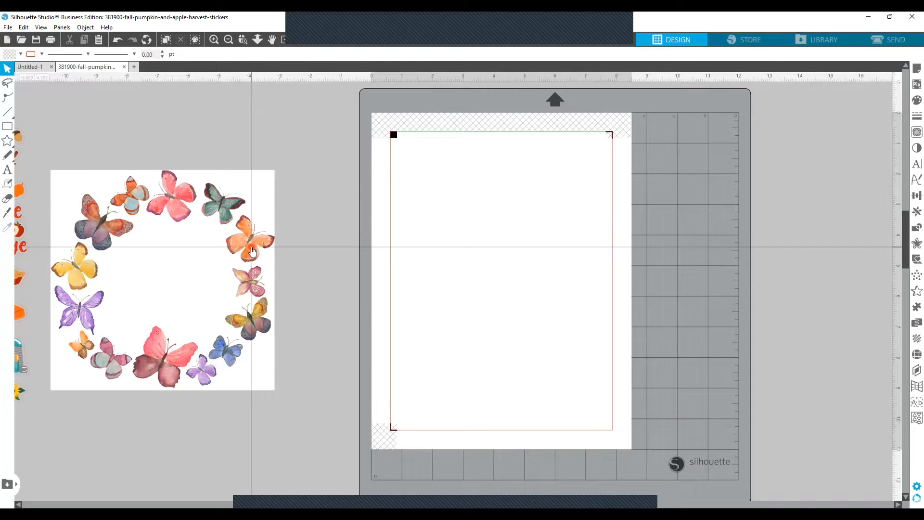
Step: Move the butterfly wreath closer to the mat and define a trace area enclosing the whole image
left_click_drag(252, 248, 310, 242)
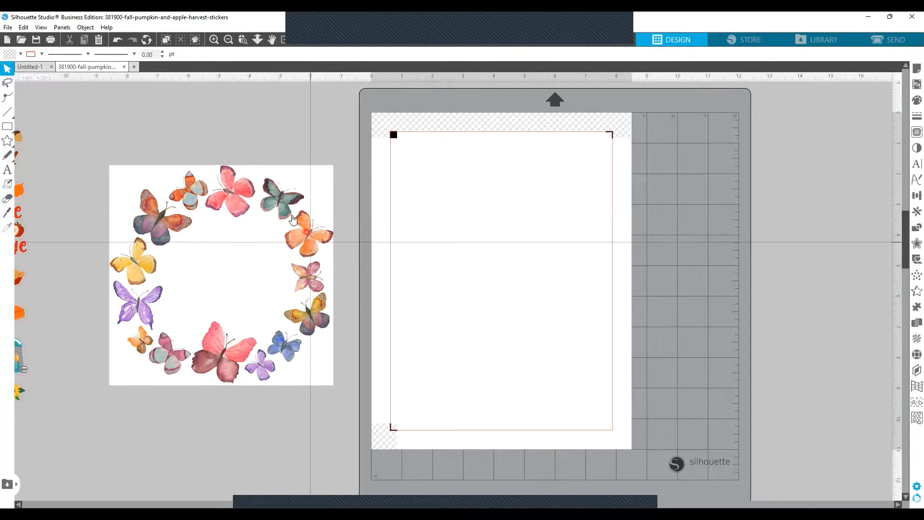
left_click(226, 298)
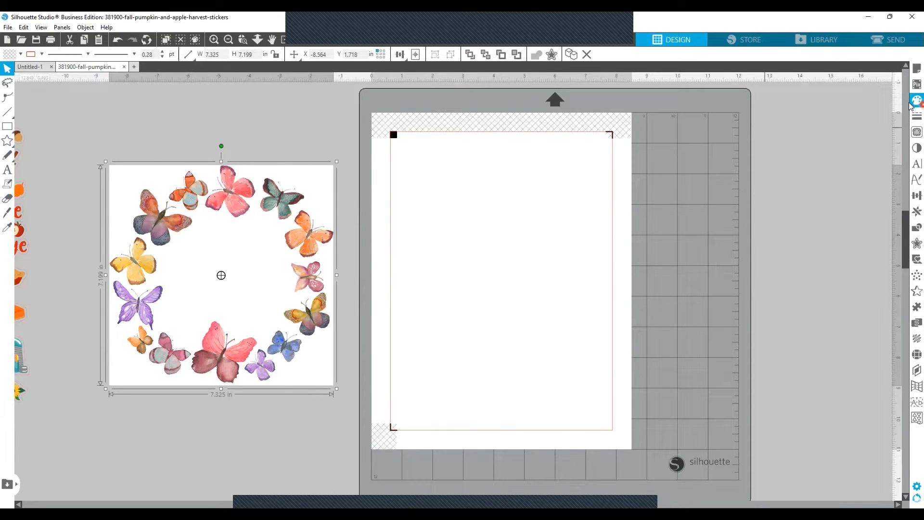
left_click(916, 132)
left_click(860, 126)
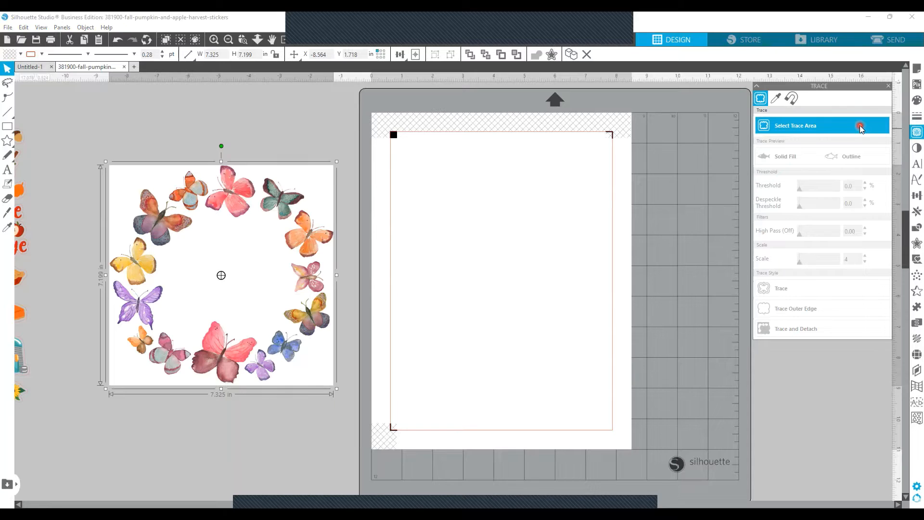
left_click(844, 125)
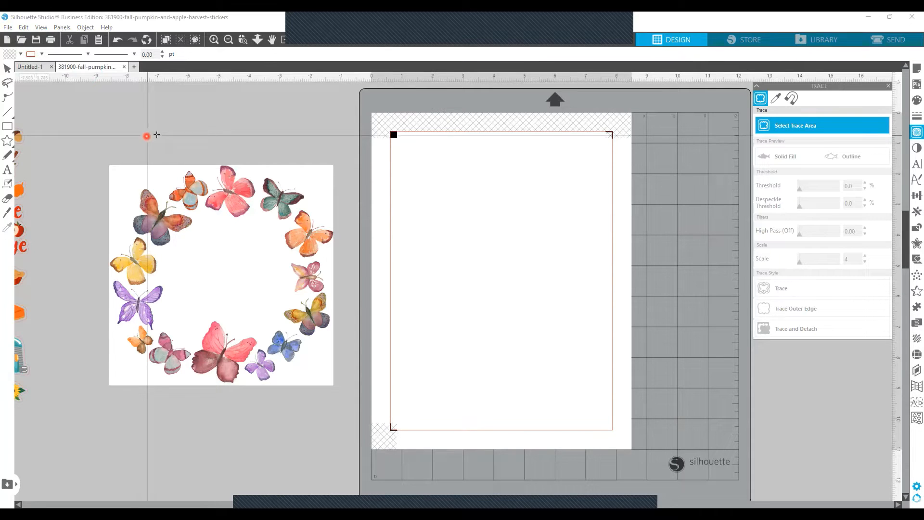
left_click_drag(106, 164, 343, 395)
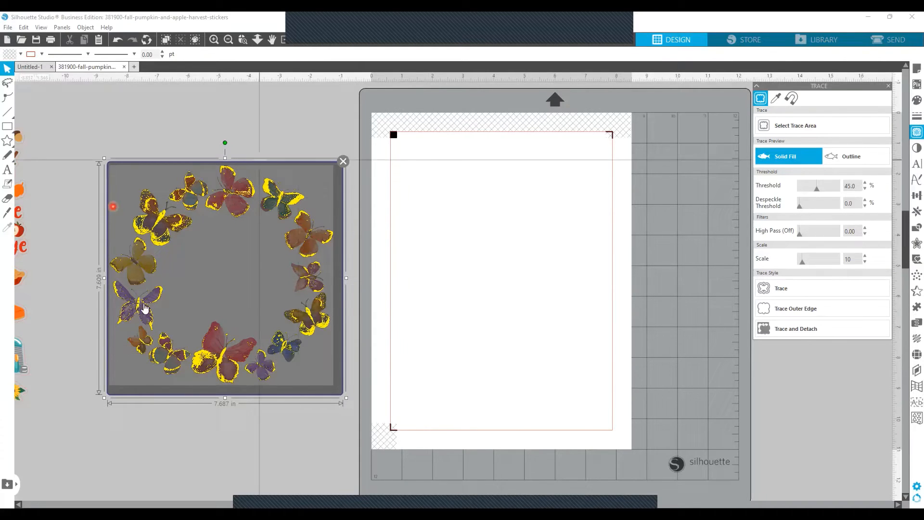
Step: Raise the trace threshold to 88% and apply Trace and Detach to the wreath
left_click(817, 191)
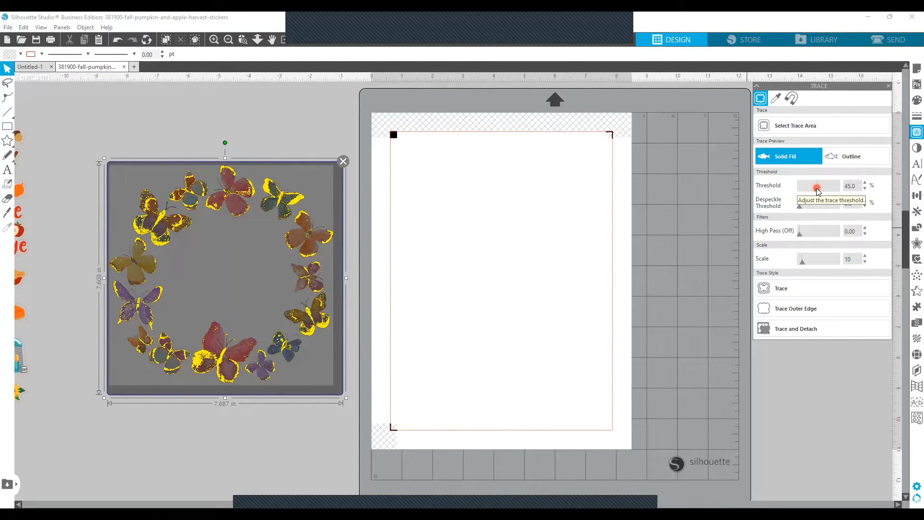
left_click_drag(817, 191, 836, 189)
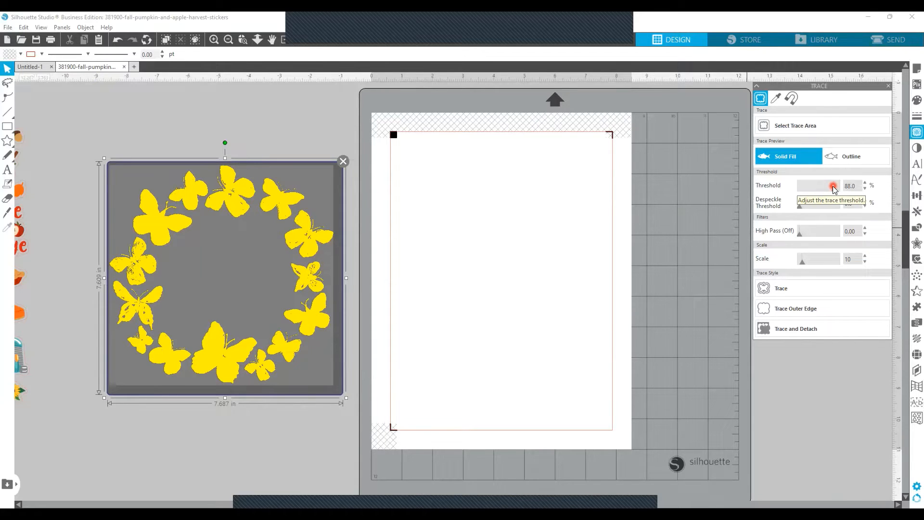
left_click(812, 332)
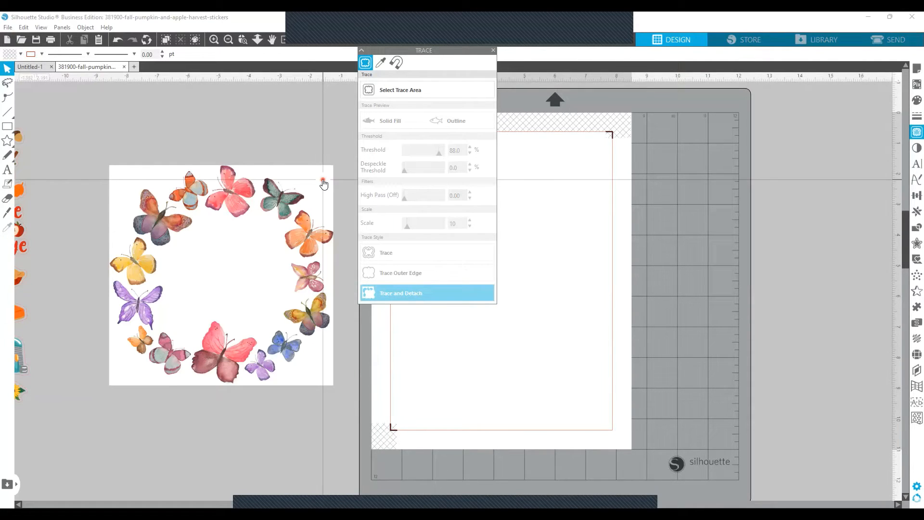
Step: Pull the leftover white background away from the detached butterflies, delete it, and move the trace settings clear of the page
mouse_move(324, 180)
left_mouse_down()
mouse_move(222, 104)
mouse_move(316, 82)
mouse_move(261, 95)
mouse_move(255, 112)
left_mouse_up()
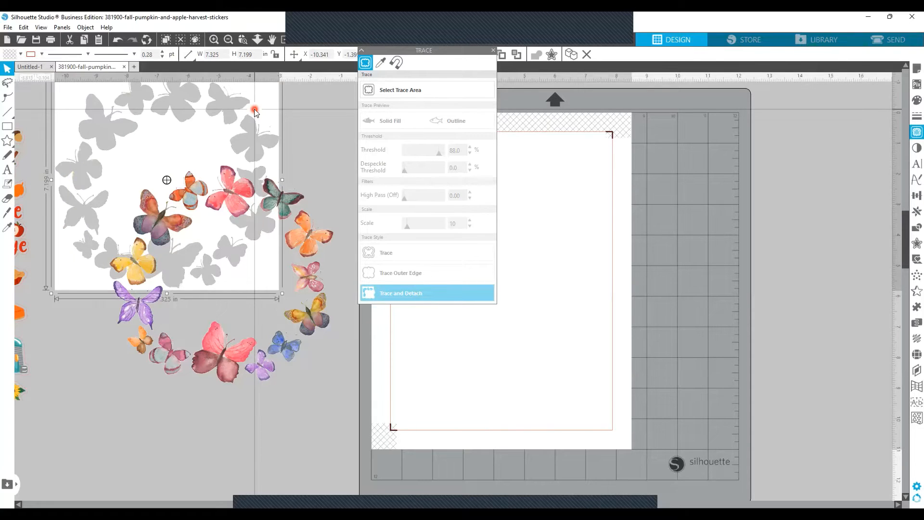
key("Delete")
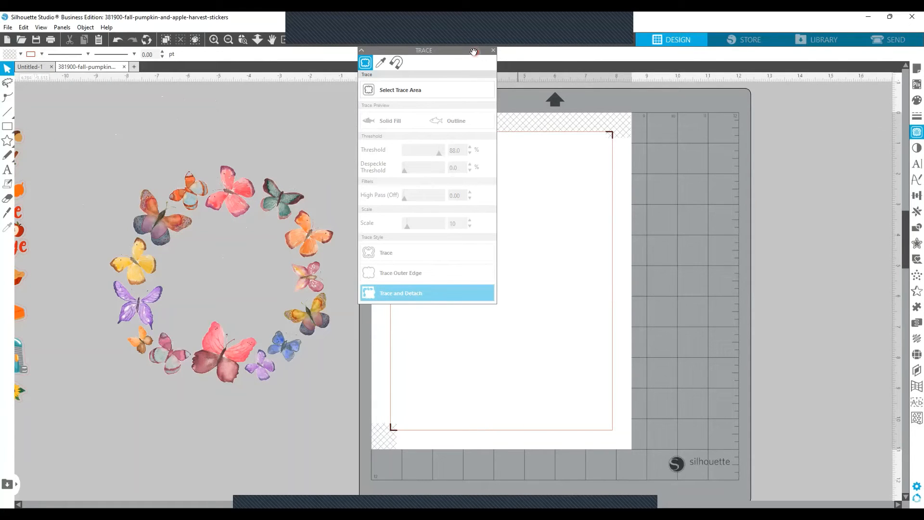
mouse_move(474, 51)
left_mouse_down()
mouse_move(856, 113)
mouse_move(873, 85)
left_mouse_up()
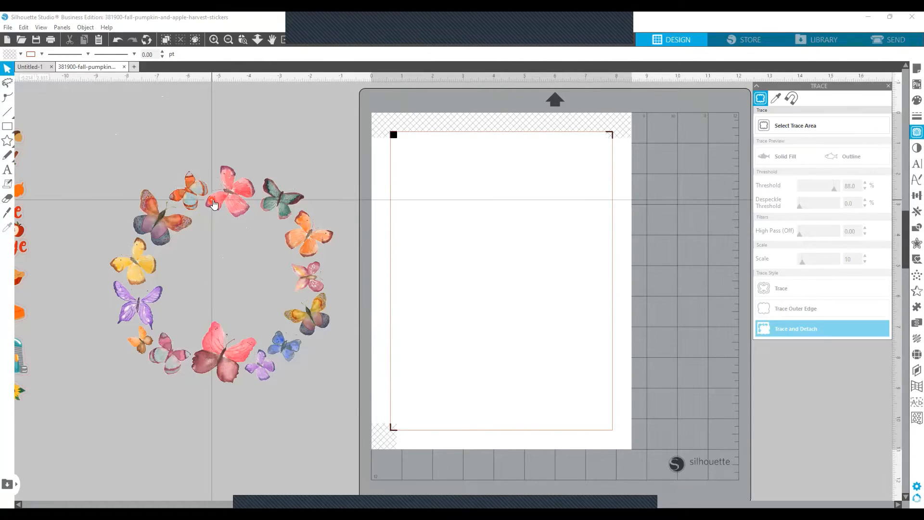
Step: Place the pink butterfly upright in the page's upper-left corner and check its cut line in the send preview
left_click(224, 197)
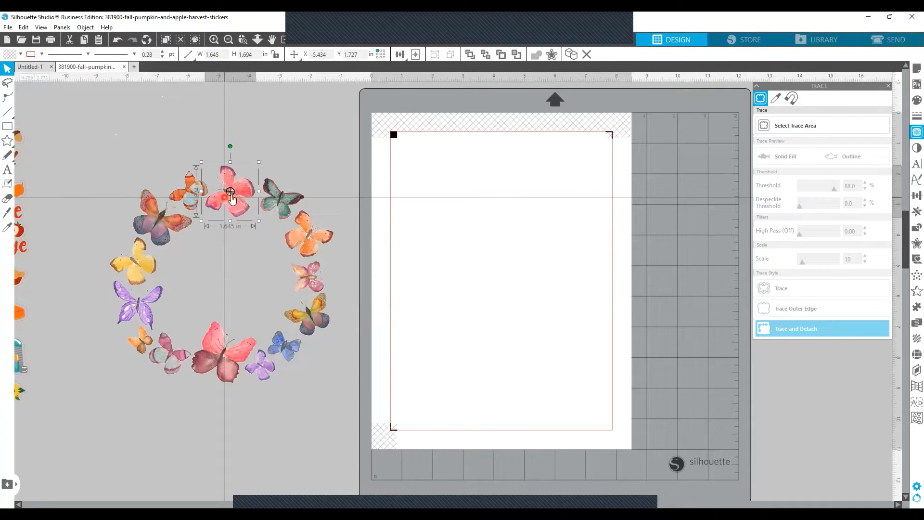
left_click_drag(224, 198, 458, 219)
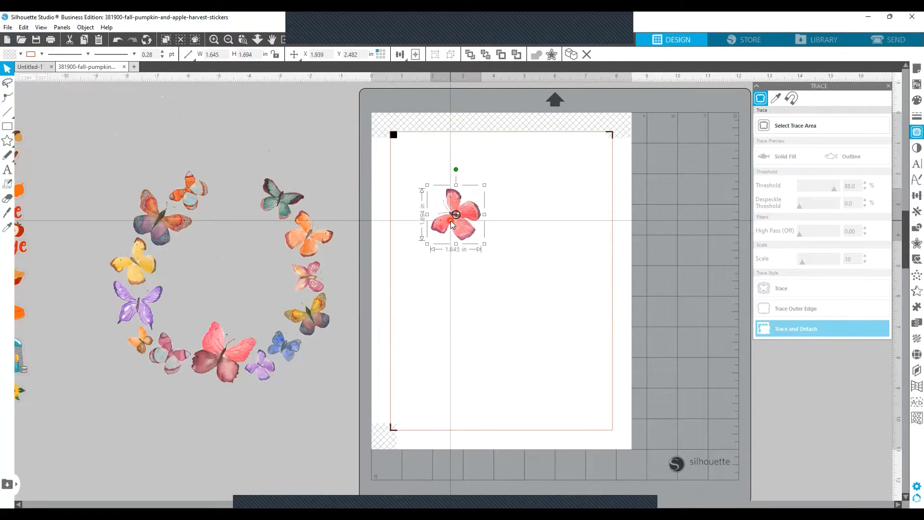
left_click_drag(455, 169, 435, 143)
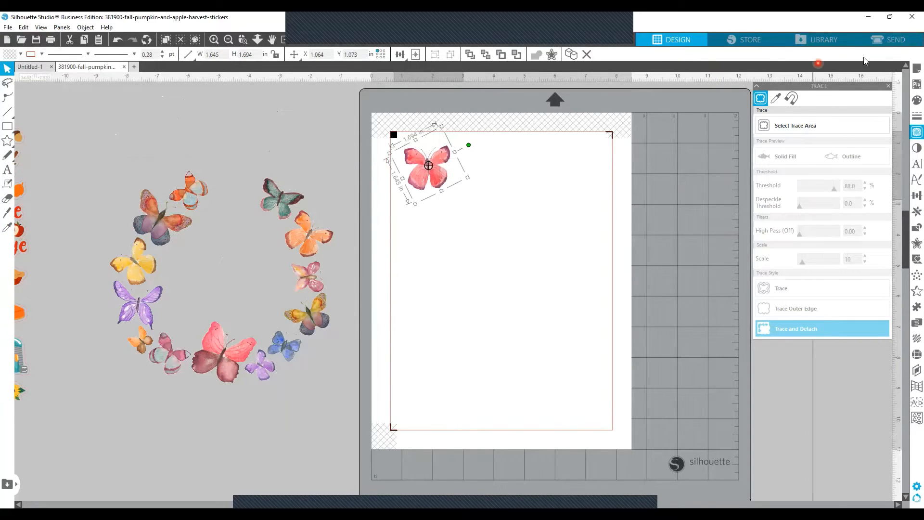
left_click(897, 42)
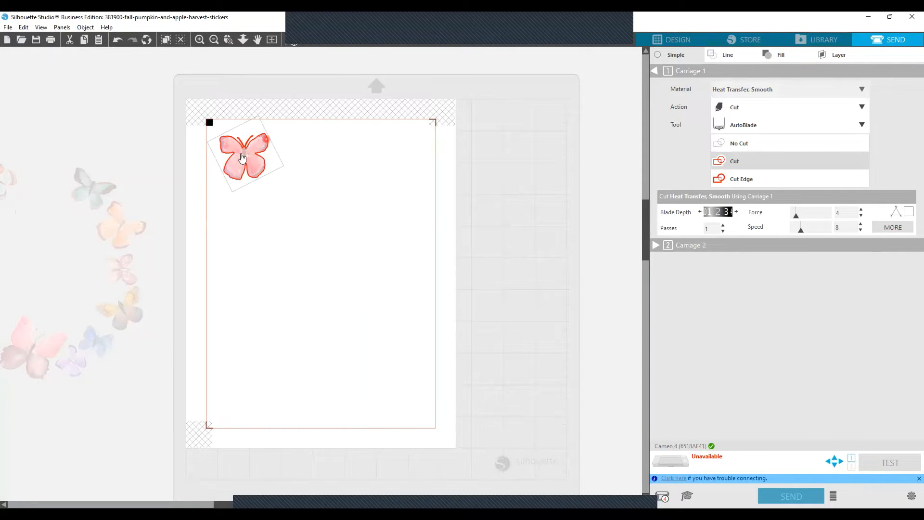
left_click(686, 40)
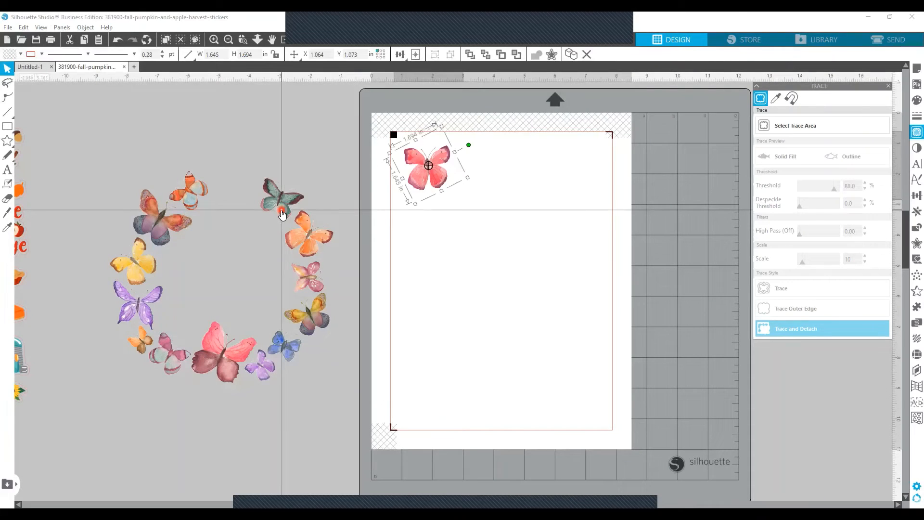
Step: Move the teal butterfly out of the wreath and line up the two orange butterflies upright beside the pink one on the page
left_click_drag(283, 211, 261, 169)
left_click_drag(314, 242, 532, 194)
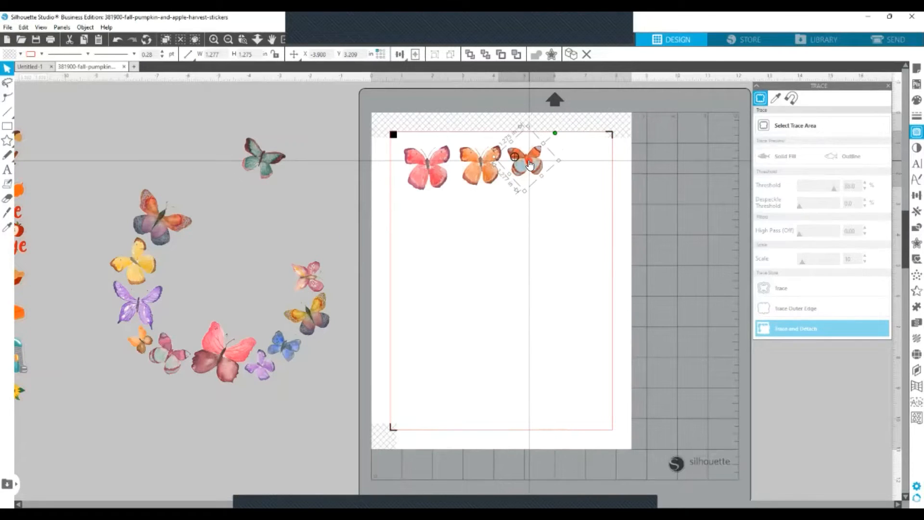
left_click_drag(530, 164, 528, 154)
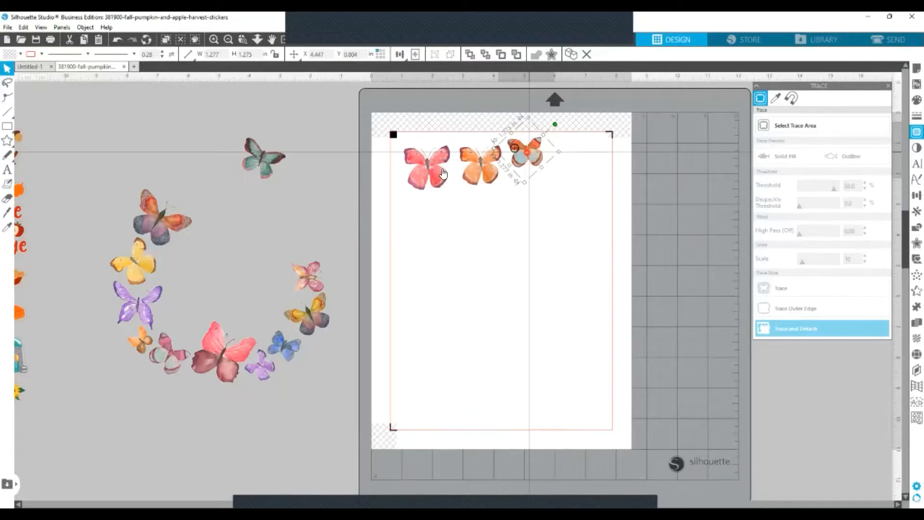
Step: Rotate the small pink butterfly upright and place it at the end of the page's top row
left_click(309, 276)
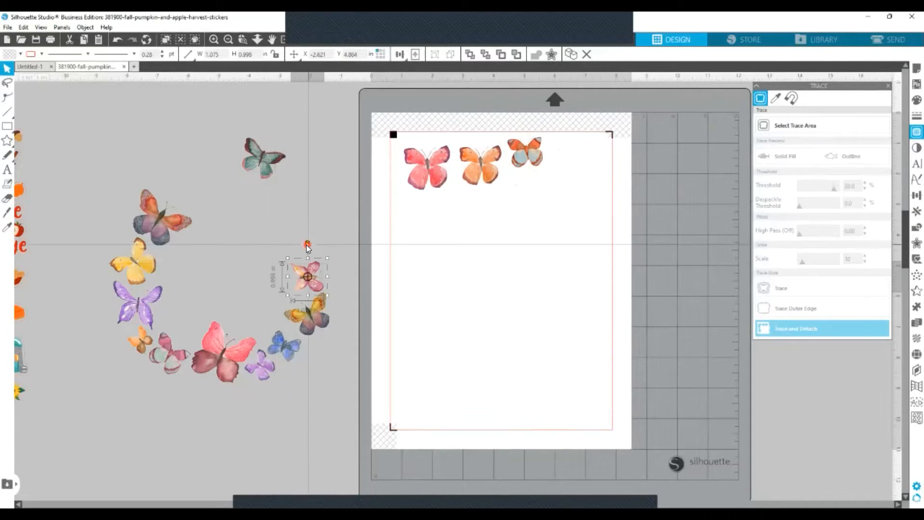
left_click_drag(307, 240, 248, 268)
left_click(311, 277)
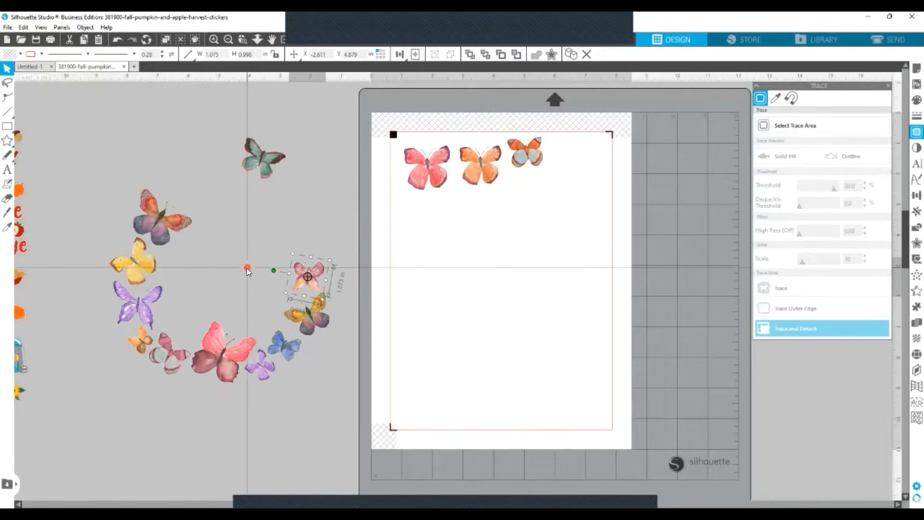
left_click_drag(320, 283, 577, 154)
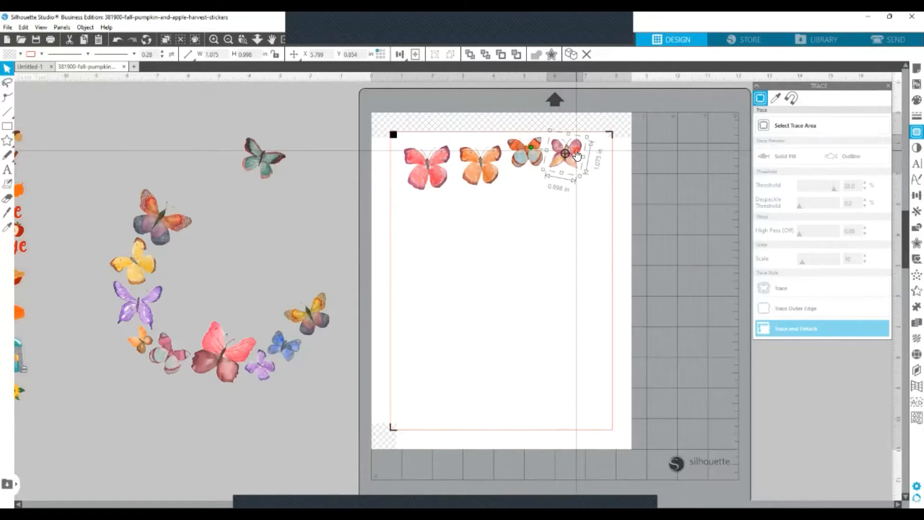
left_click_drag(577, 154, 576, 154)
Step: Rotate the large pink-and-maroon butterfly upright and place it below the first pink butterfly on the page
left_click_drag(229, 369, 299, 260)
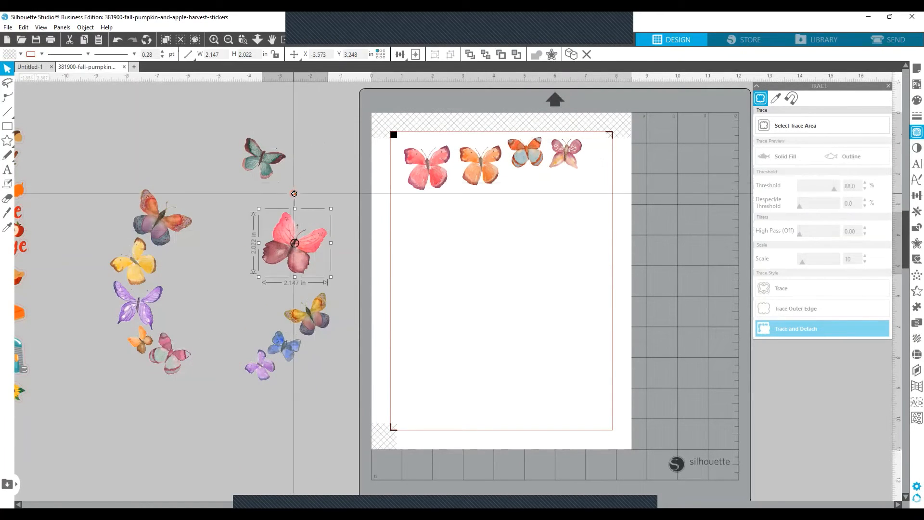
left_click_drag(294, 193, 262, 196)
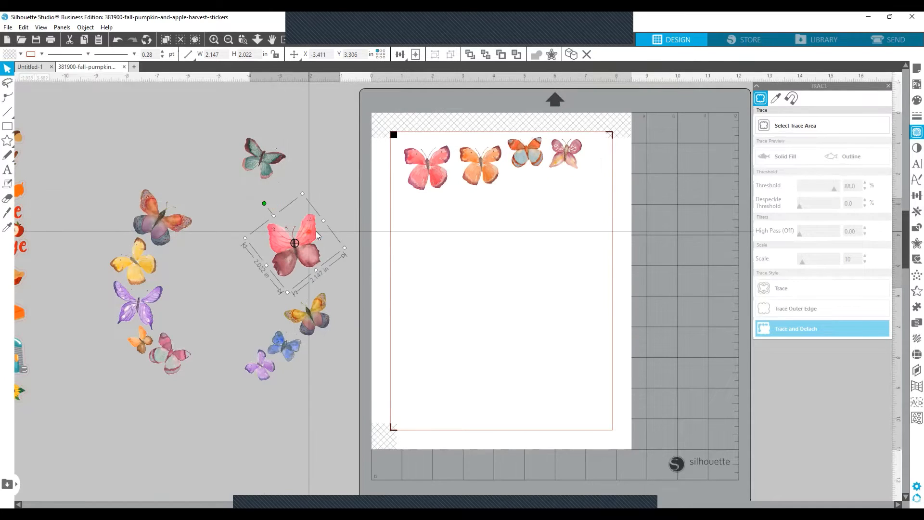
left_click_drag(315, 231, 447, 215)
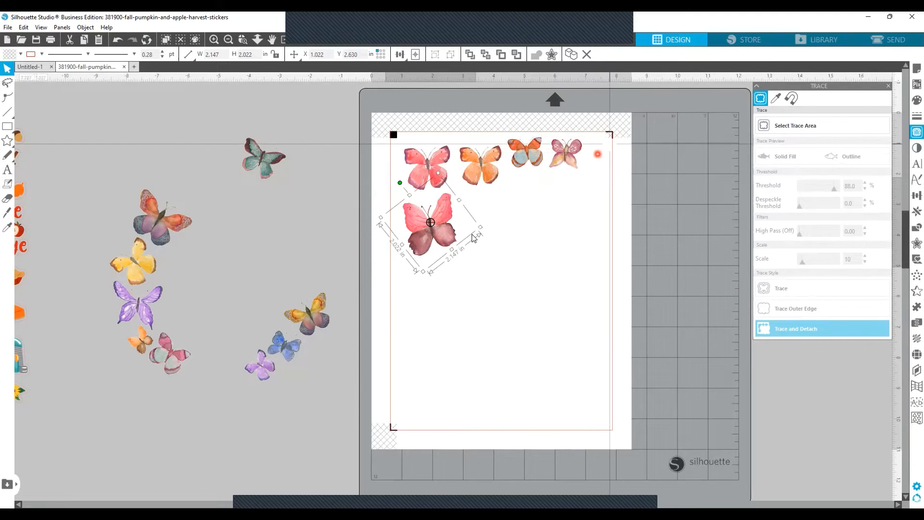
left_click_drag(450, 233, 443, 232)
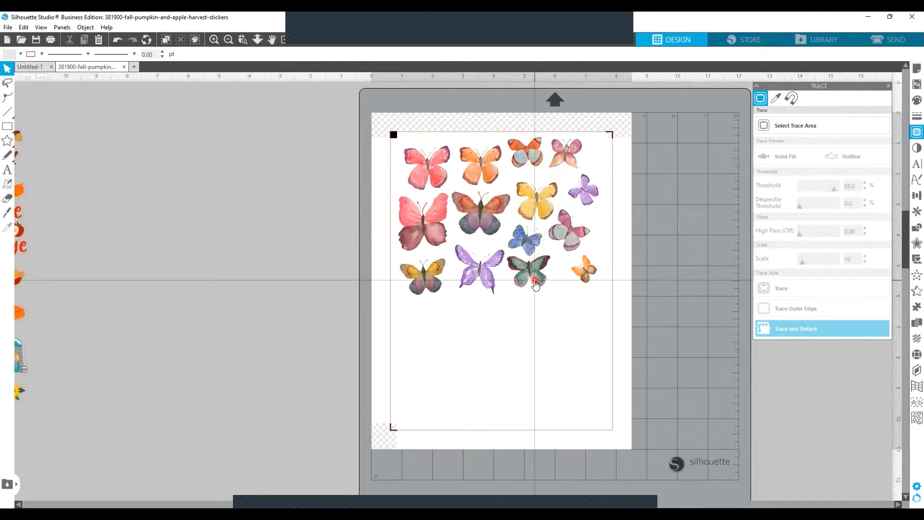
Step: Check the cut lines around all the arranged butterflies in the send preview and return to the design
left_click(887, 41)
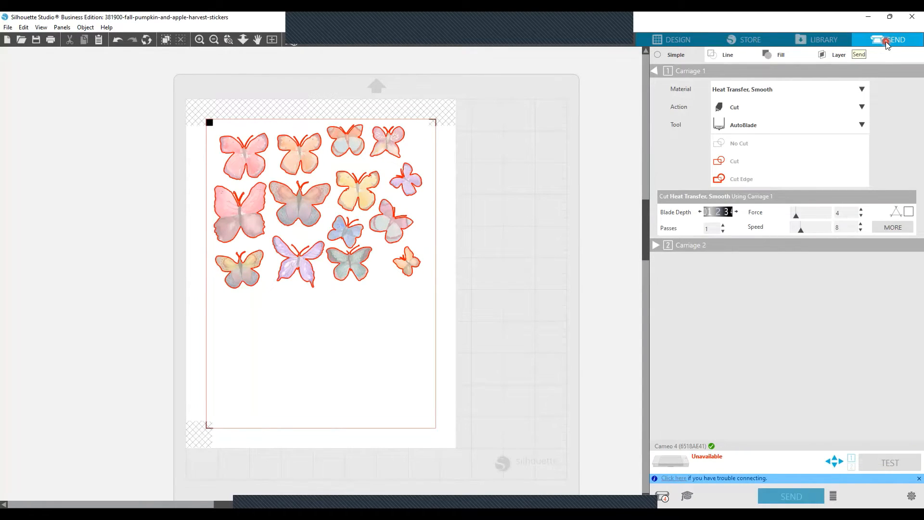
left_click(692, 42)
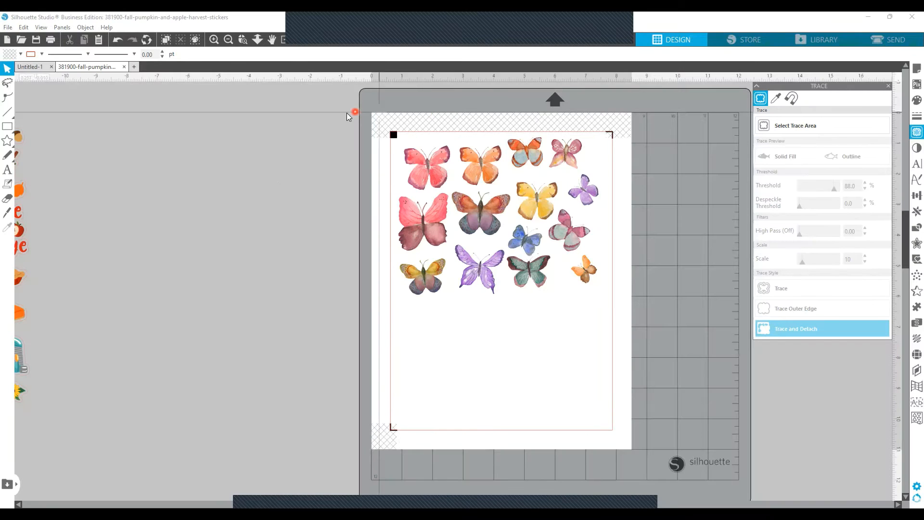
left_click_drag(369, 112, 634, 454)
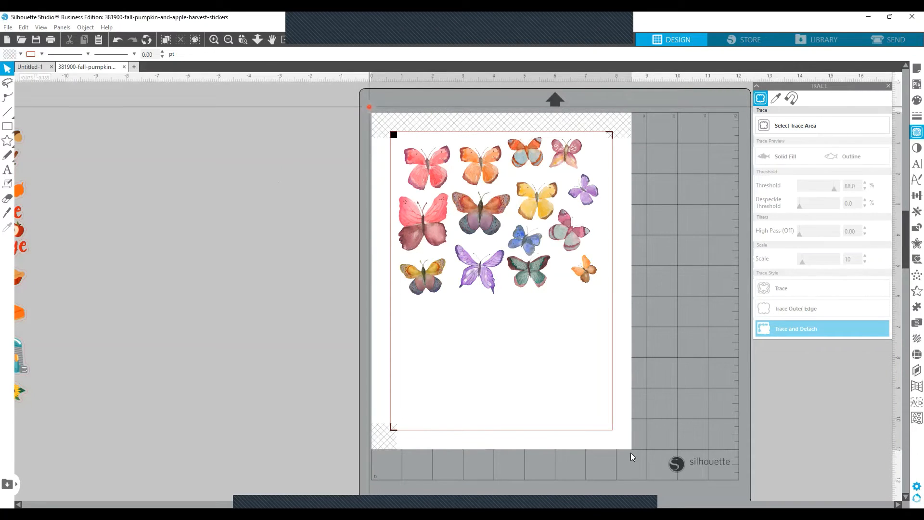
left_click(592, 326)
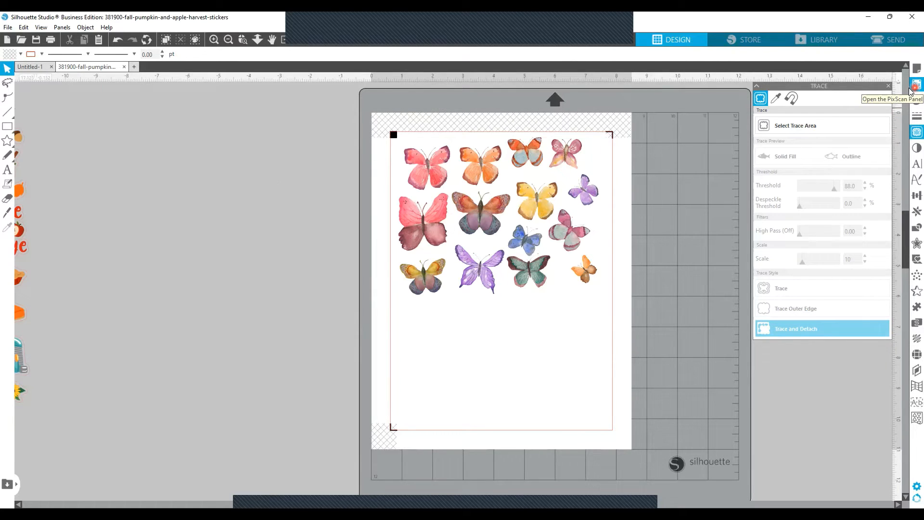
Step: Show the registration marks' advanced position options and set the left, top and right insets to 0.394 in
left_click(915, 68)
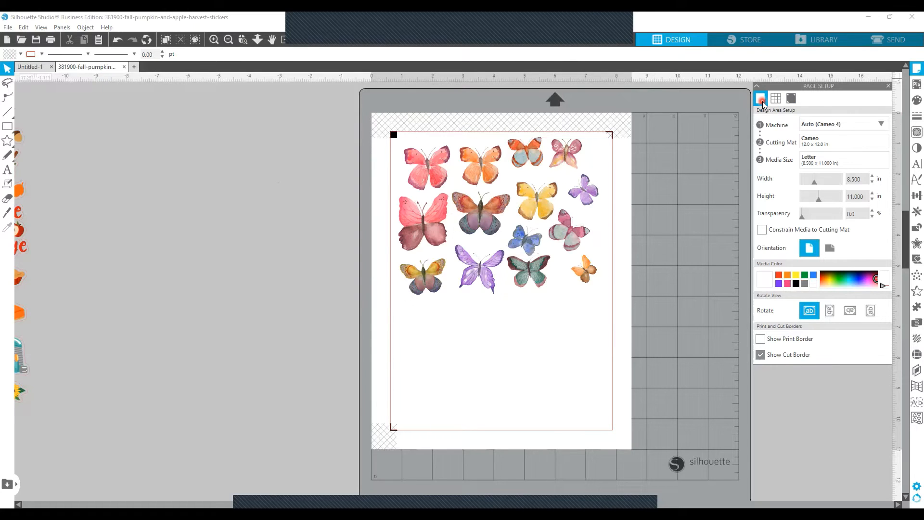
left_click(792, 99)
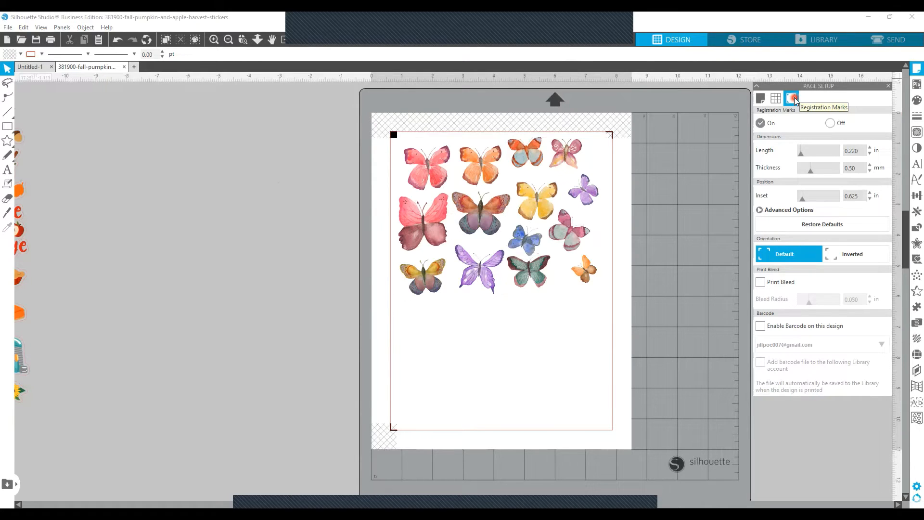
left_click(759, 210)
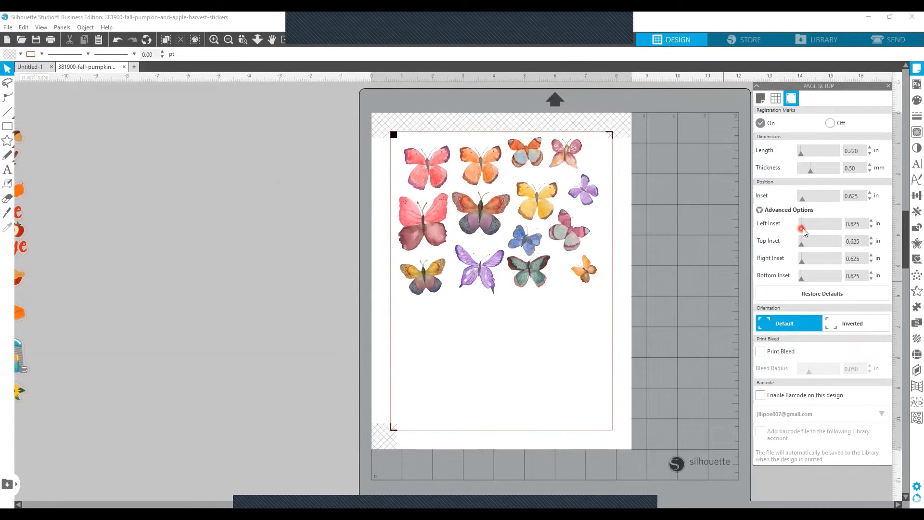
left_click_drag(801, 224, 800, 261)
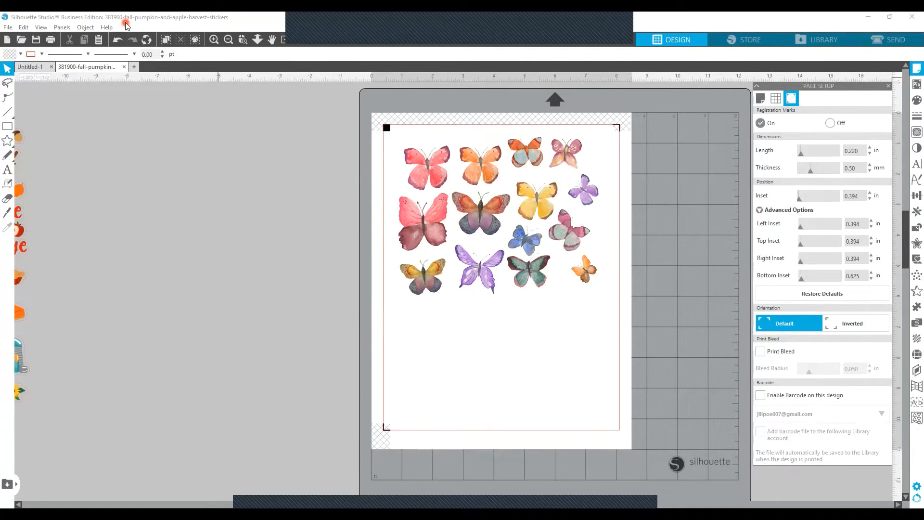
Step: Enable print bleed for the design and set the bleed radius to 0.043 in
left_click(761, 352)
mouse_move(795, 368)
left_mouse_down()
mouse_move(819, 373)
mouse_move(808, 374)
left_mouse_up()
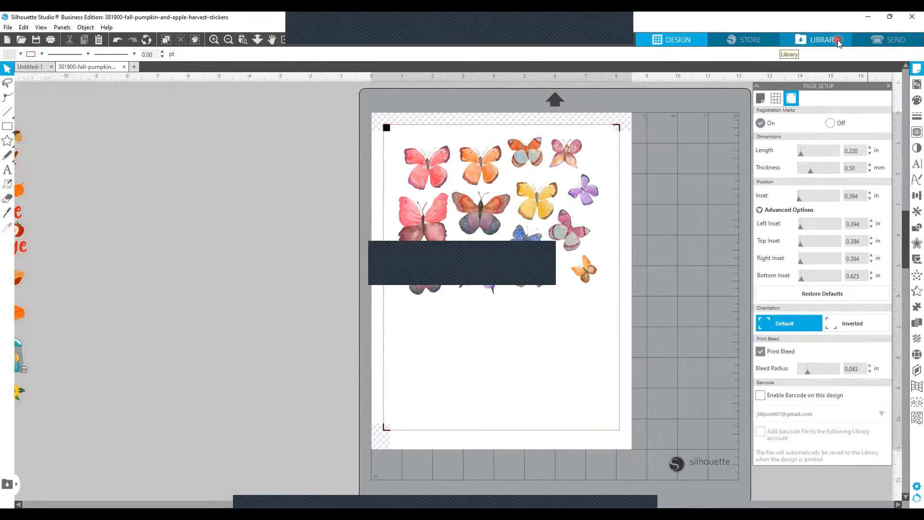
Step: Print the current page to Sawgrass Print Manager, accepting Letter size, portrait orientation and 300 DPI in the printing preferences
key("ctrl+p")
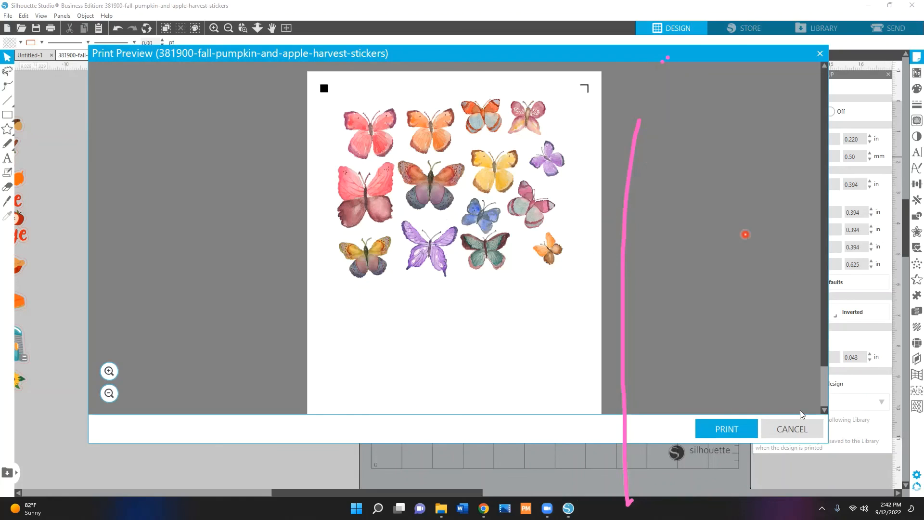
left_click(728, 428)
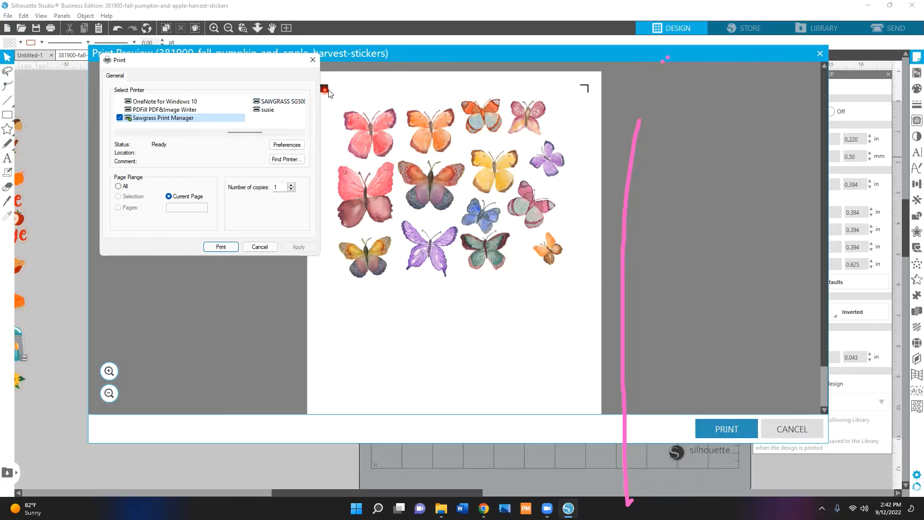
left_click(282, 147)
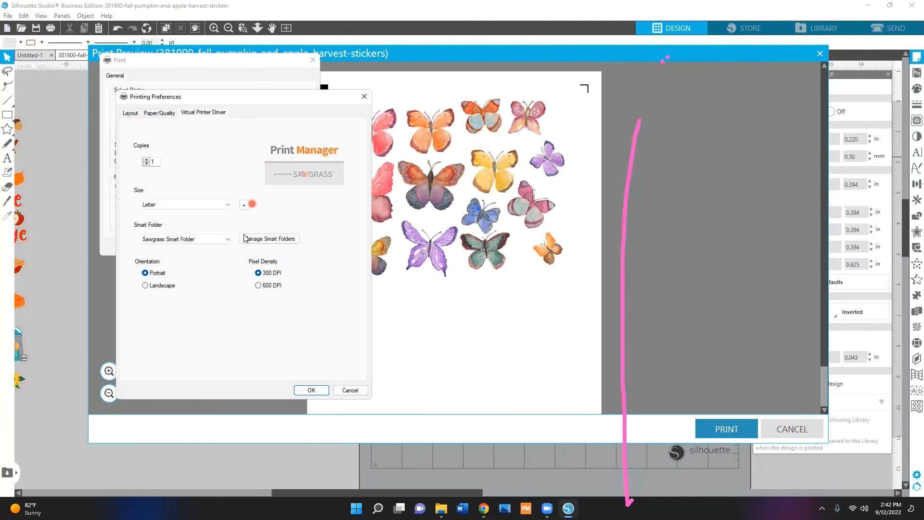
left_click(311, 389)
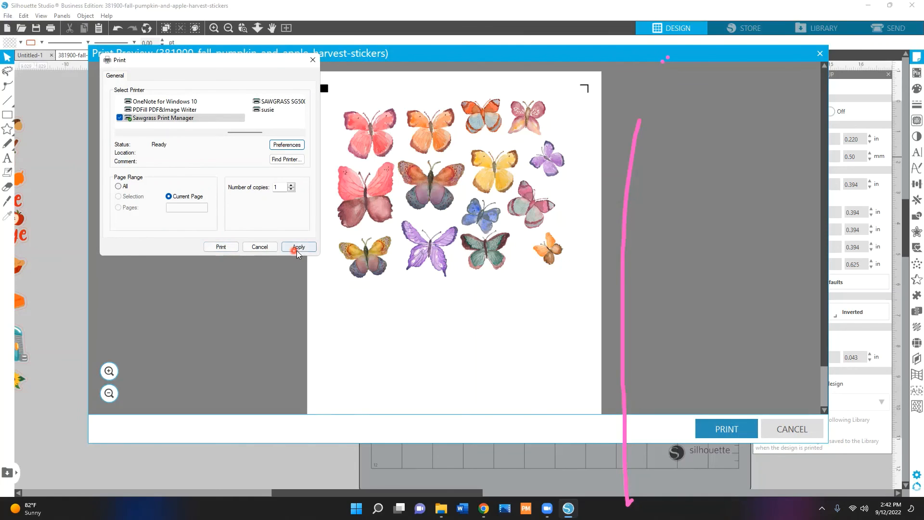
left_click(223, 247)
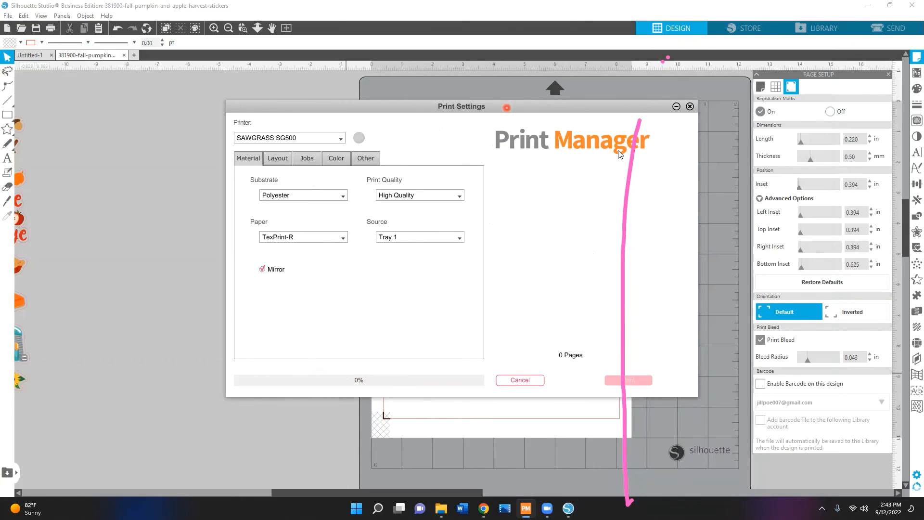
Step: Keep Mirror enabled in Print Manager and send the butterfly page to the SAWGRASS SG500 printer
left_click(262, 269)
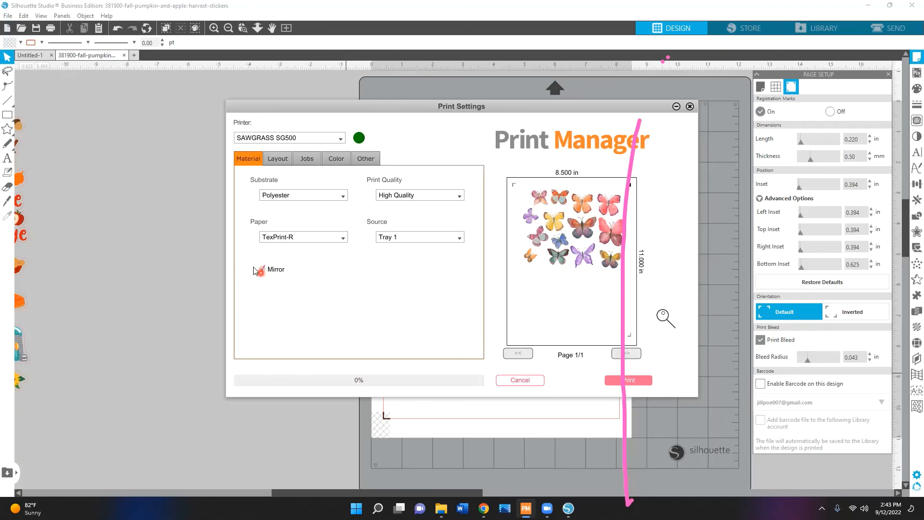
left_click(277, 269)
left_click(644, 380)
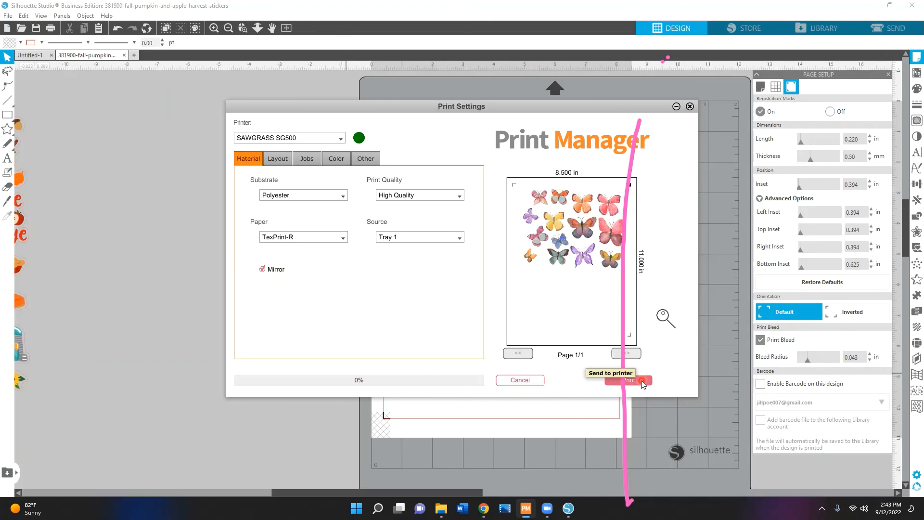
left_click(642, 382)
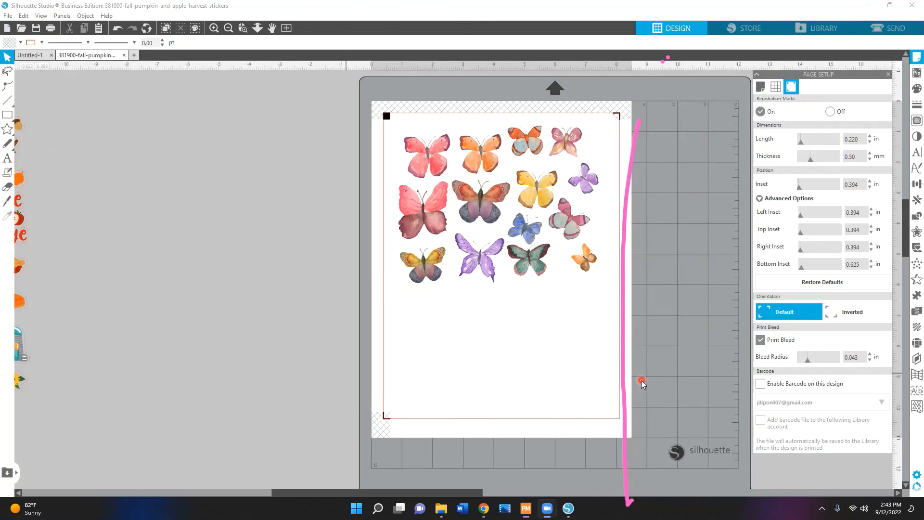